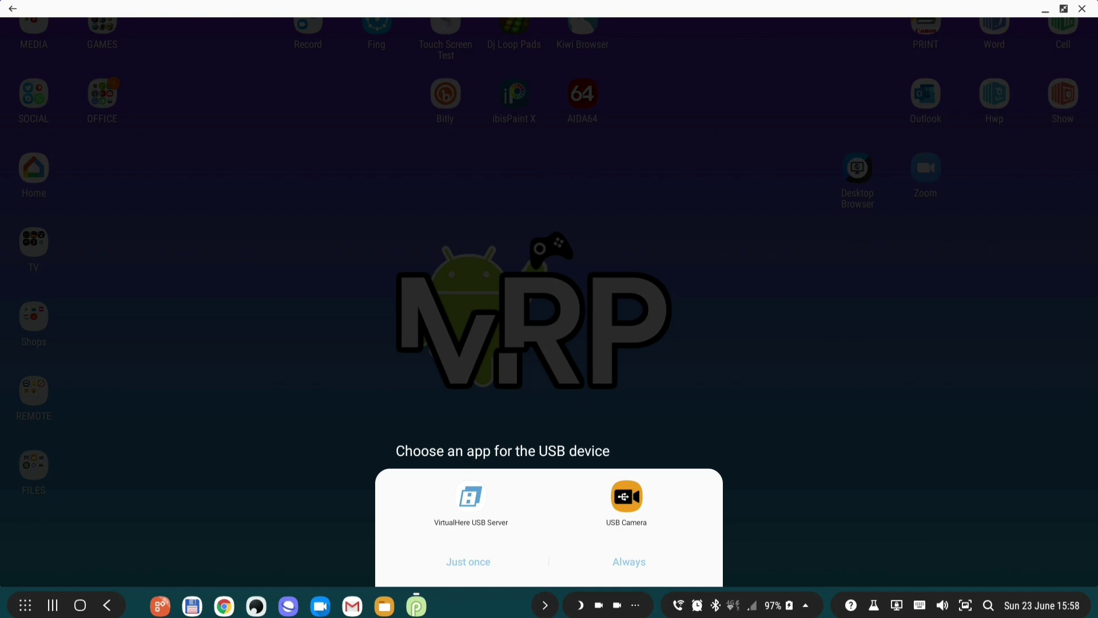
Choose VirtualHere USB Server for the plugged-in device and dismiss the app chooser
left_click(474, 516)
left_click(304, 397)
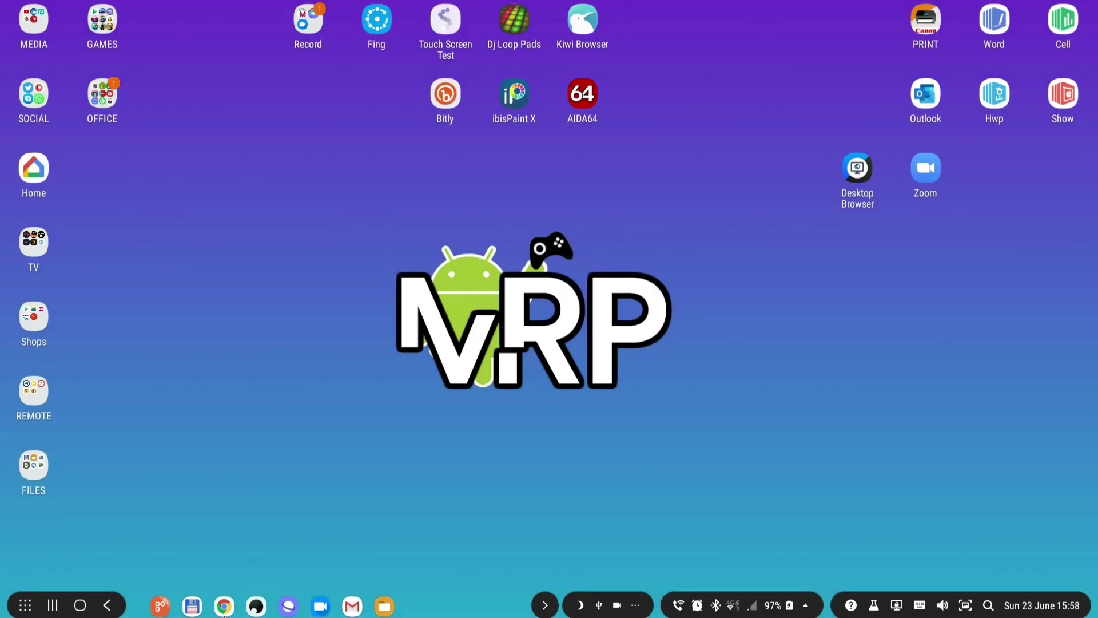
Launch Total Commander, dismiss the interrupted-copy warning, go up to the drive list and maximize
left_click(199, 602)
left_click(554, 350)
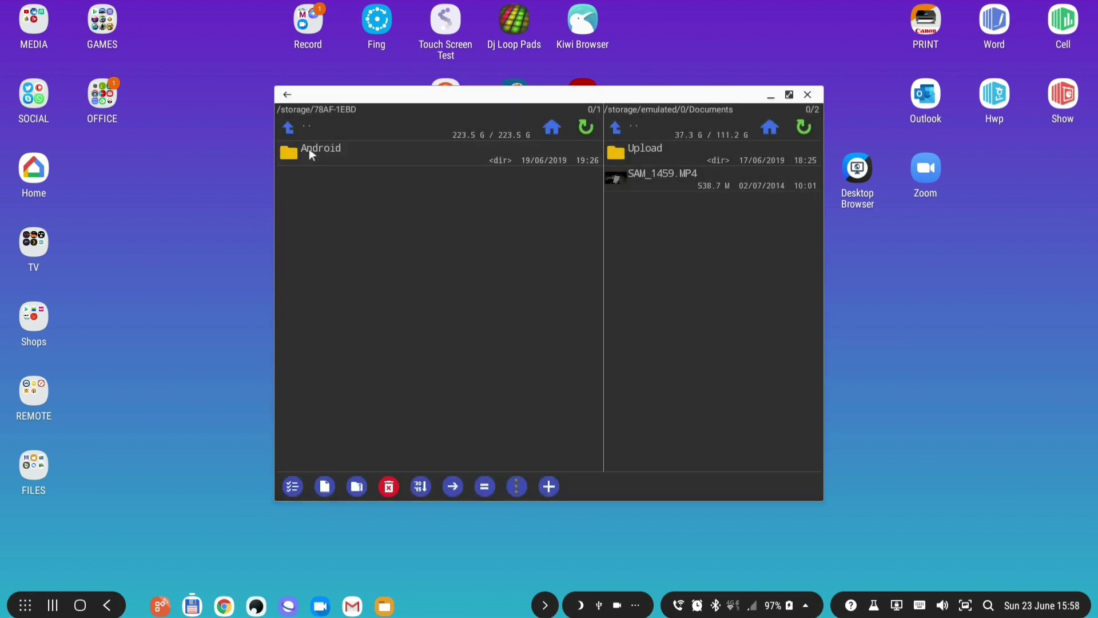
left_click(330, 129)
left_click(344, 133)
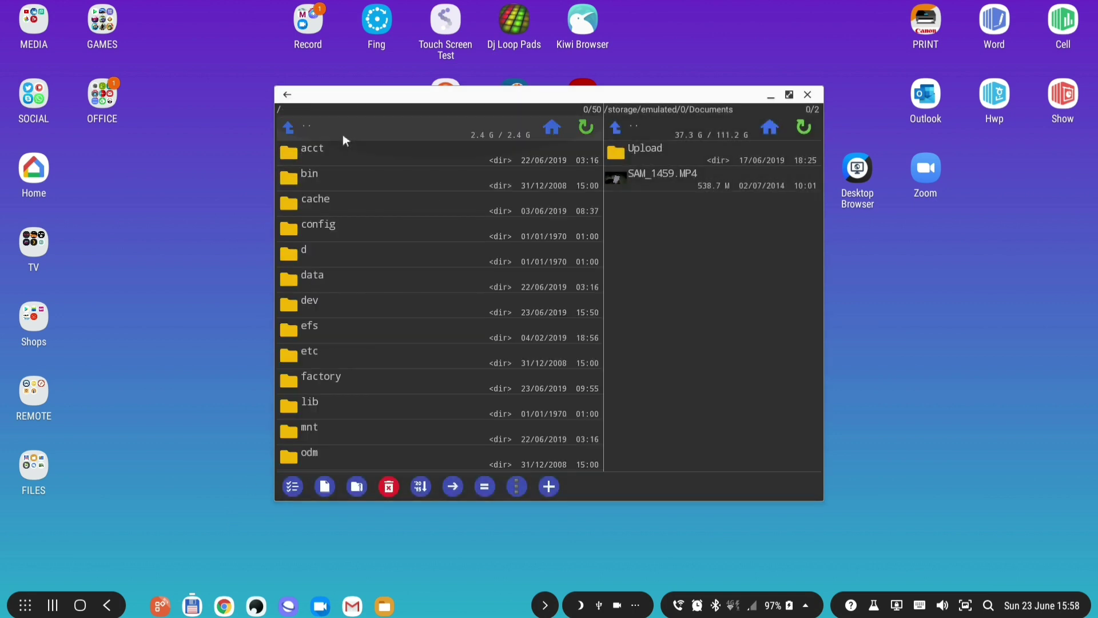
left_click(346, 137)
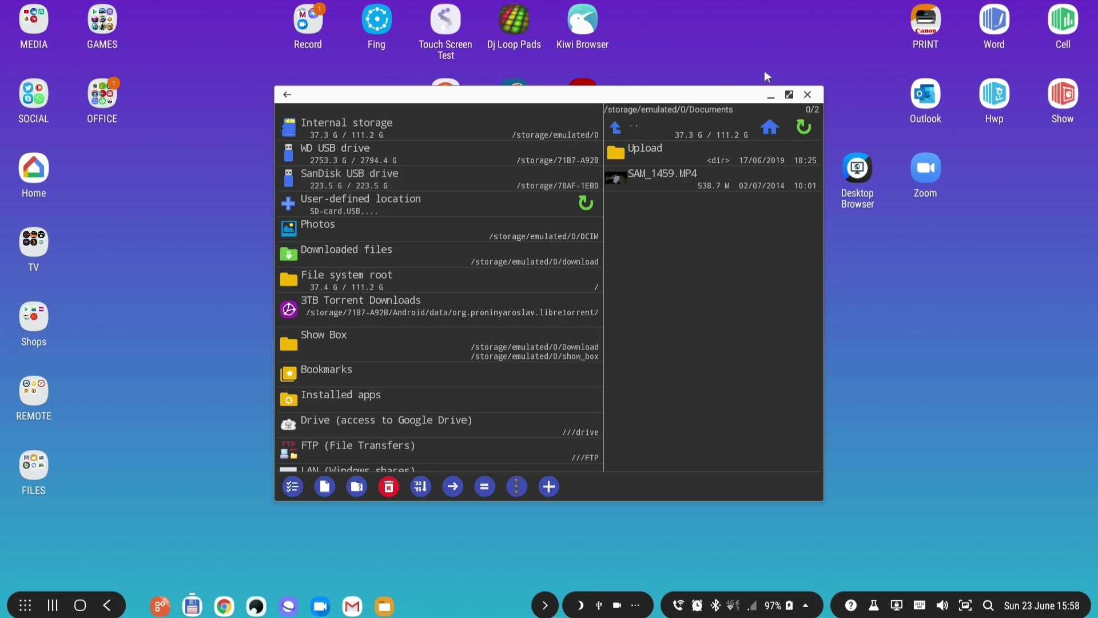
left_click(788, 95)
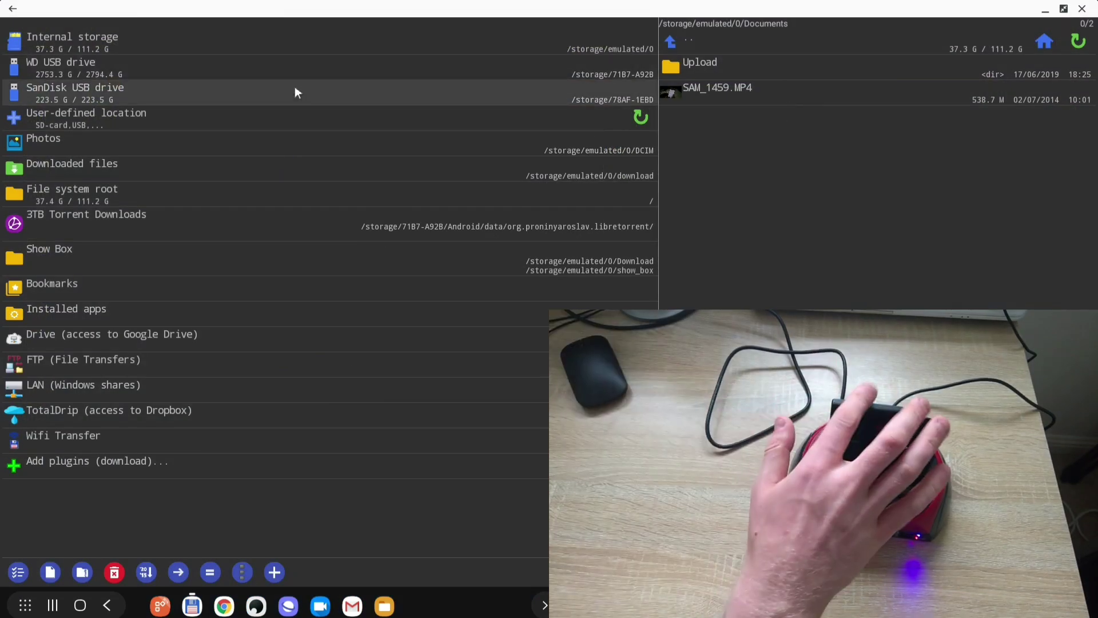
Show the SanDisk USB drive folder /storage/78AF-1EBD in the left panel
left_click(295, 92)
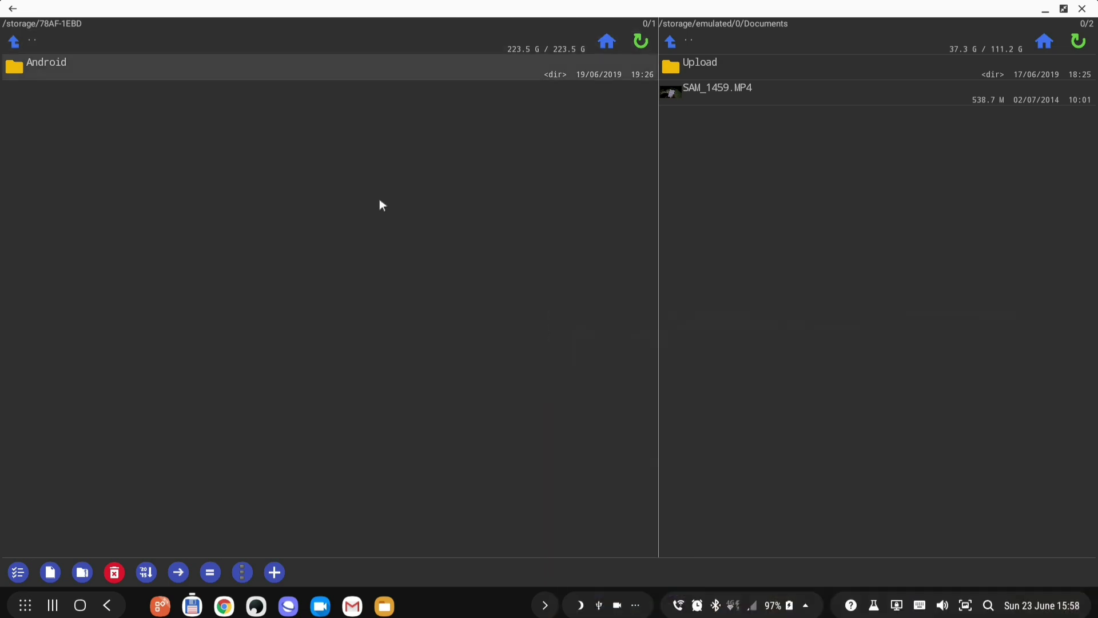
key("Up")
key("Return")
key("Down")
key("Up")
key("Return")
Mark SAM_1459.MP4 in Documents and copy it to /storage/78AF-1EBD with F5
key("Tab")
key("Down")
key("Down")
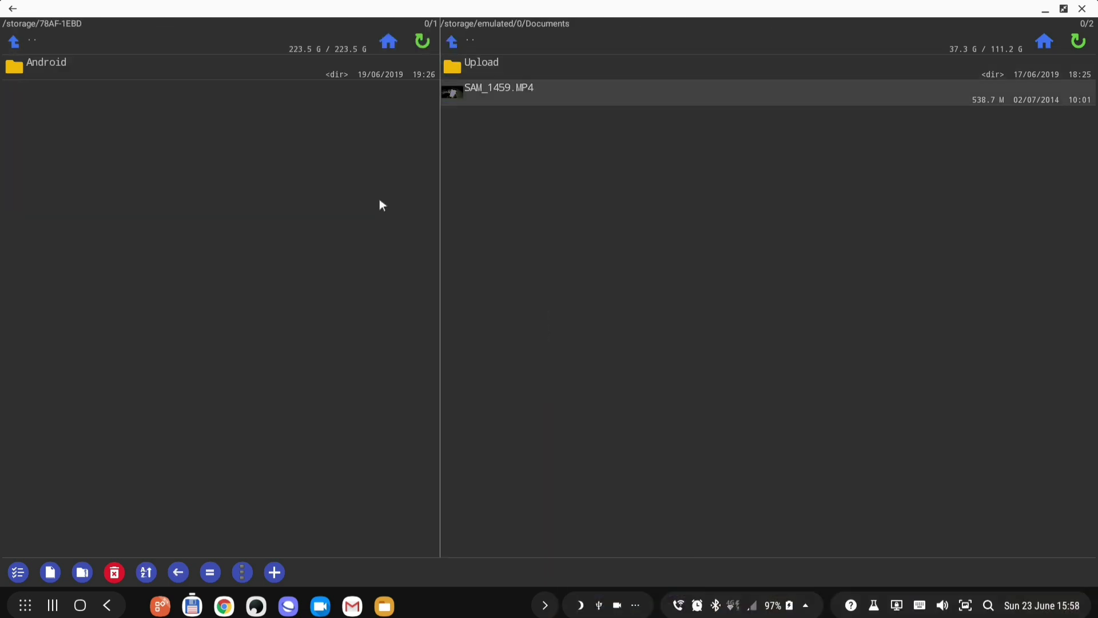
key("space")
key("F5")
key("Return")
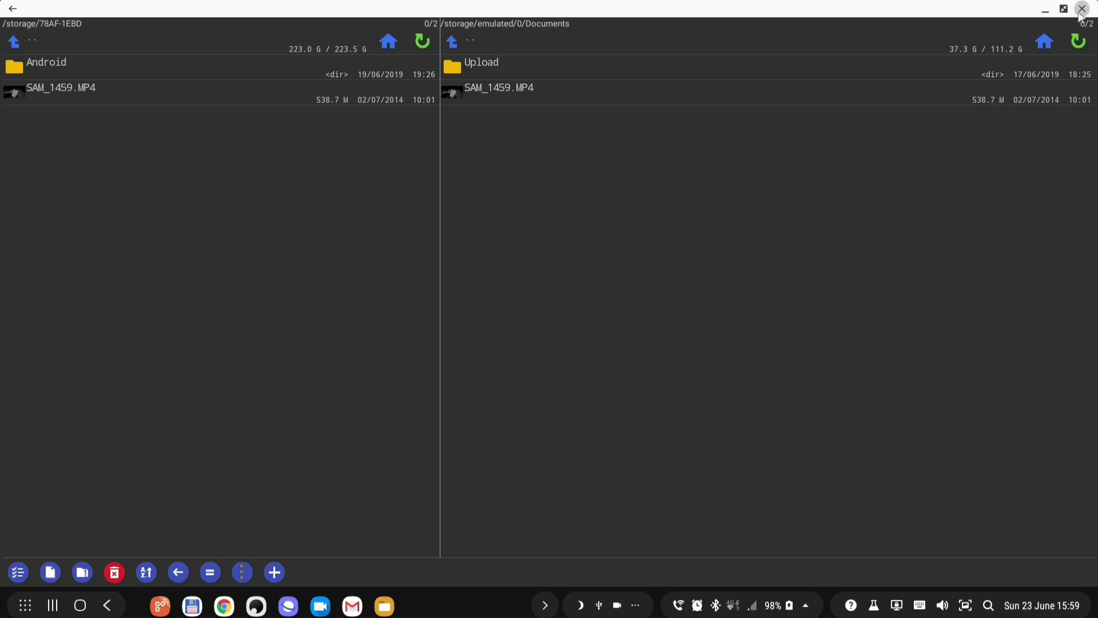
Close Total Commander and open SAM_1459.MP4 from USB storage 2 in My Files with VLC
left_click(1081, 9)
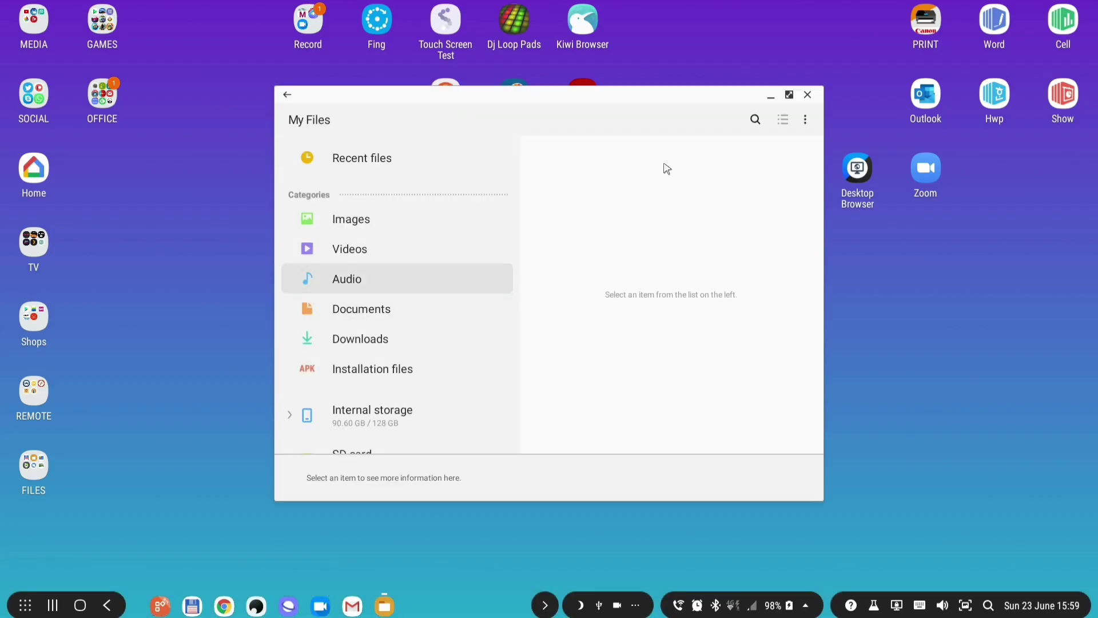
scroll(361, 296, "down", 1)
scroll(361, 296, "down", 5)
left_click(354, 273)
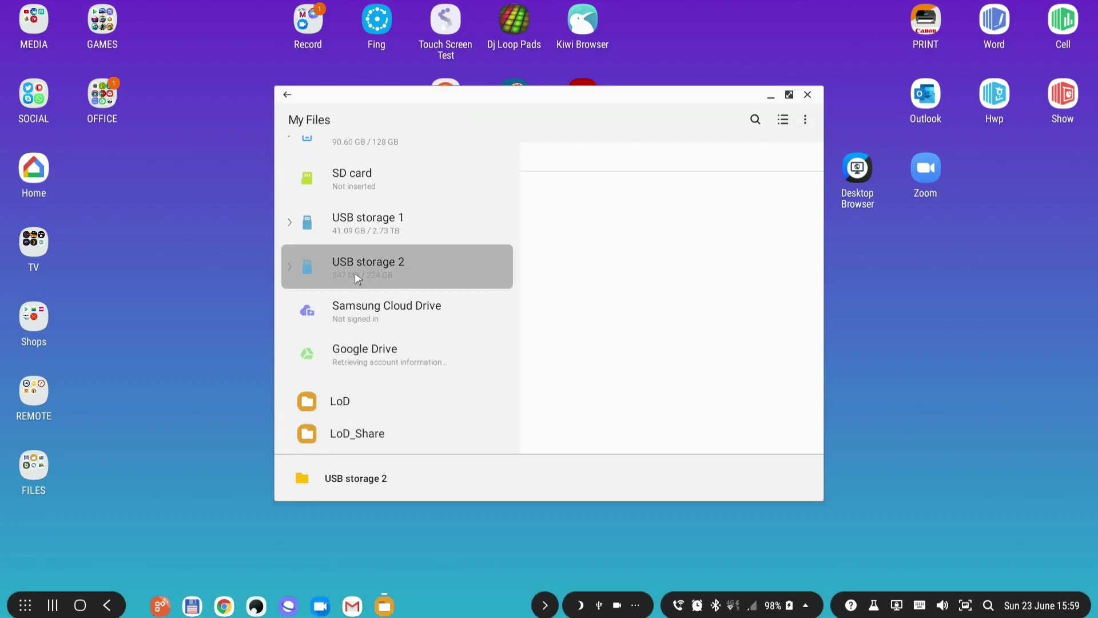
double_click(593, 239)
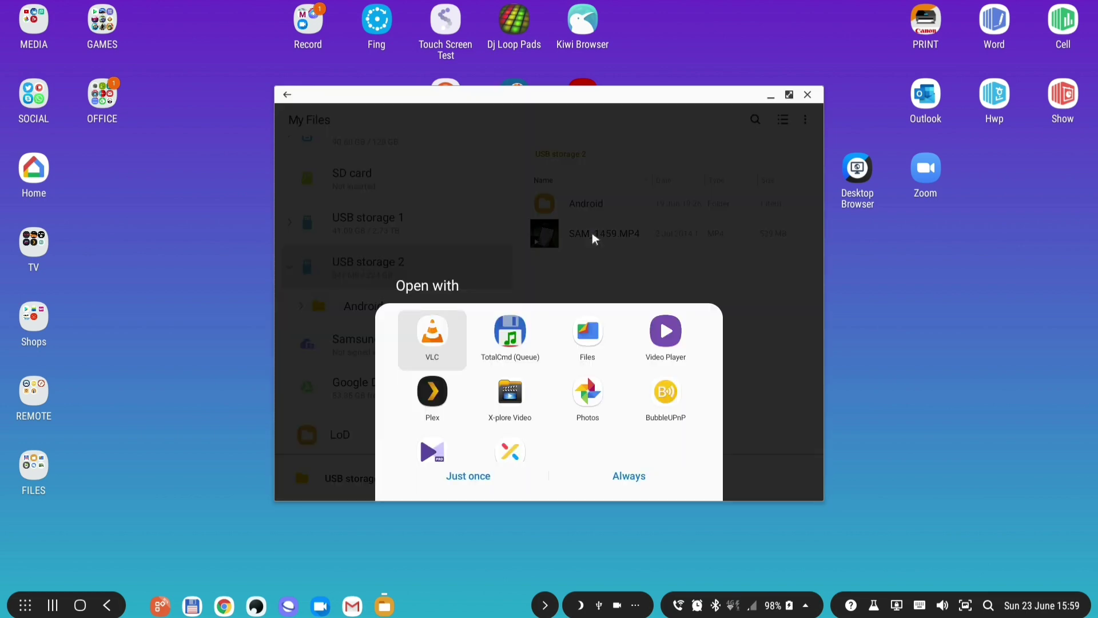
left_click(431, 335)
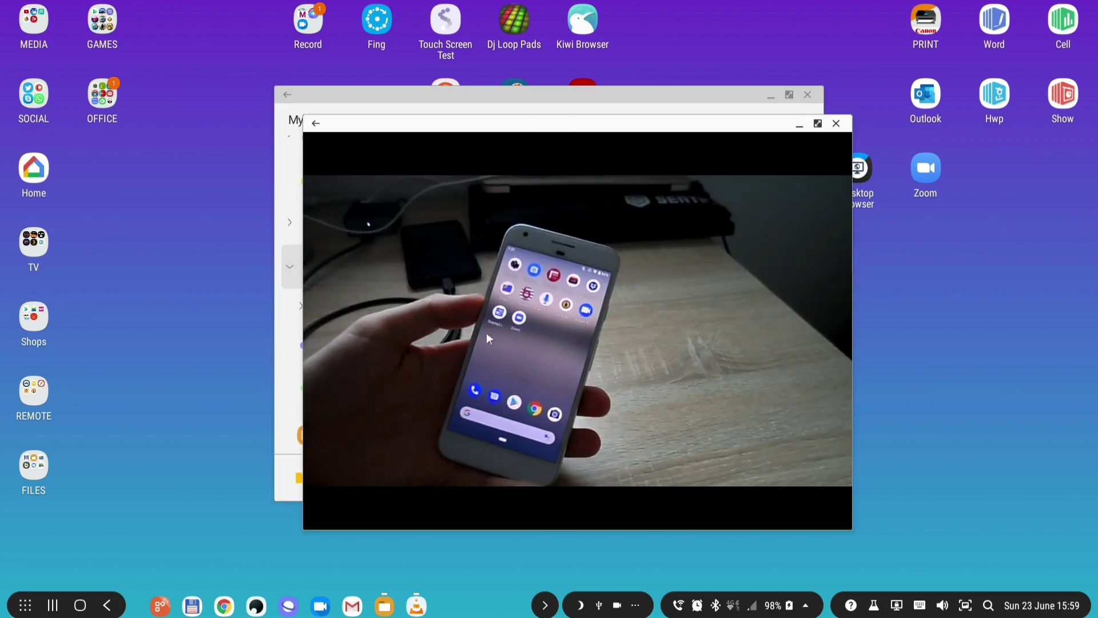
Pause the video playback and close the VLC player
left_click(552, 329)
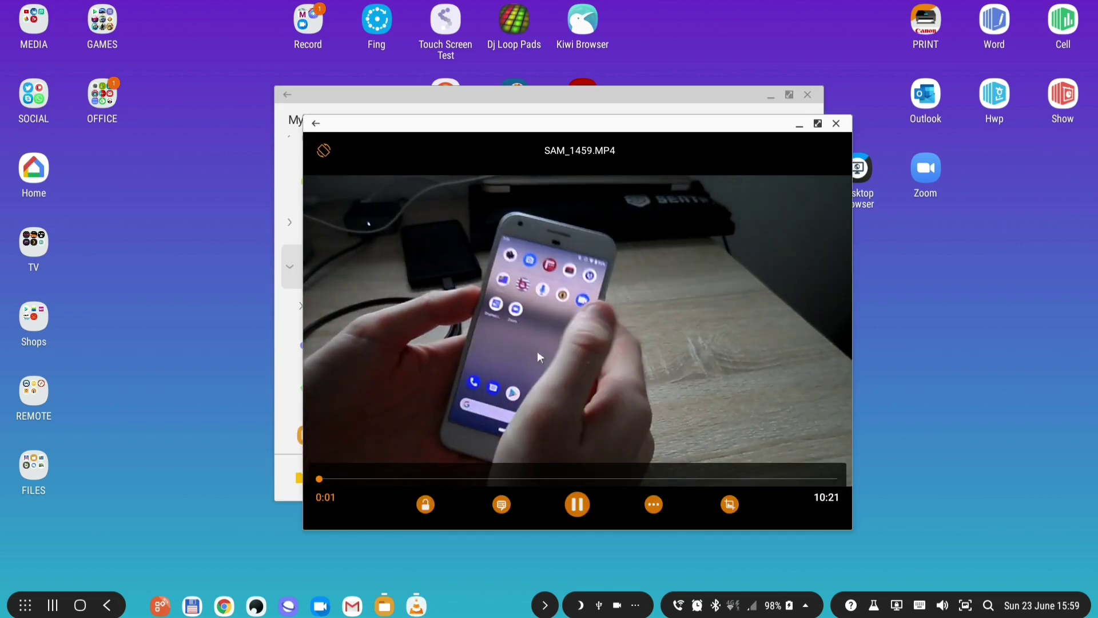
left_click(577, 505)
left_click(836, 124)
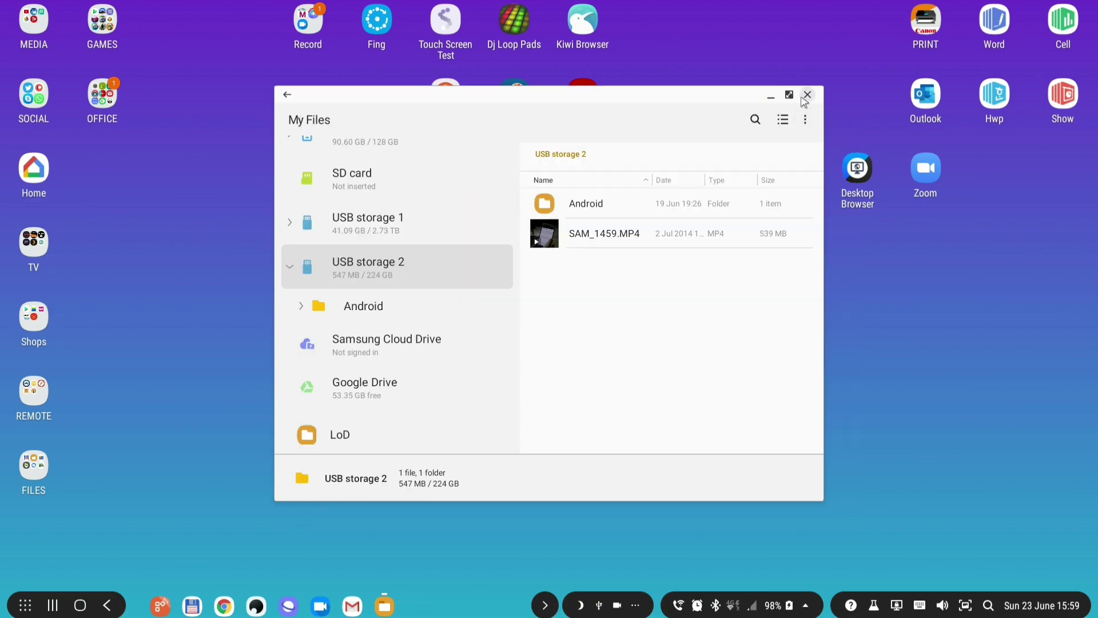
Close the My Files window, leaving the DeX desktop clear
left_click(802, 99)
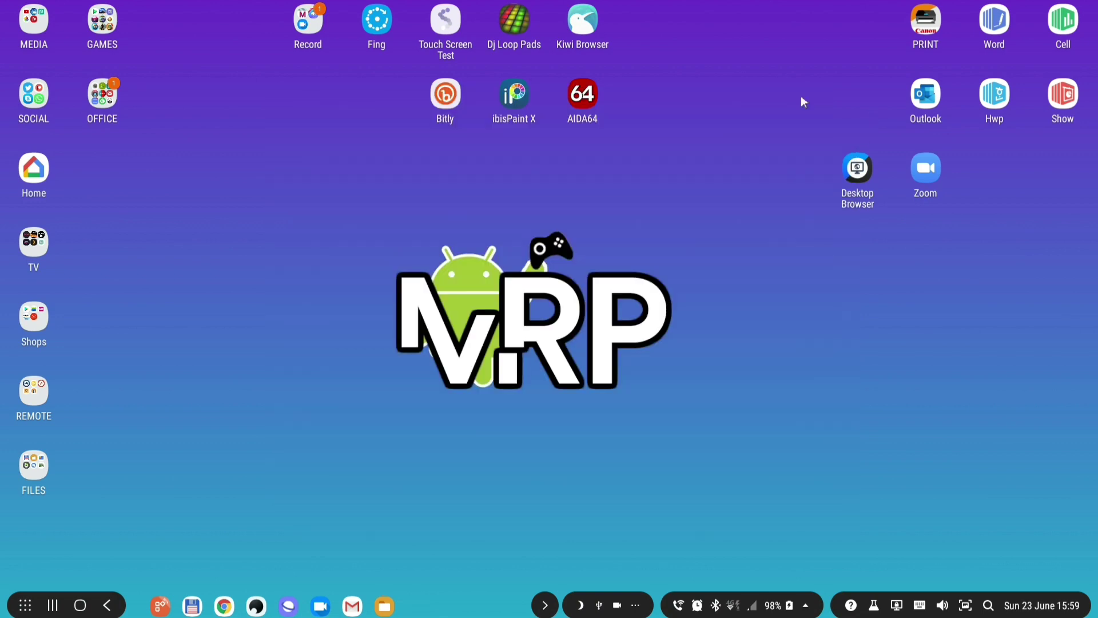